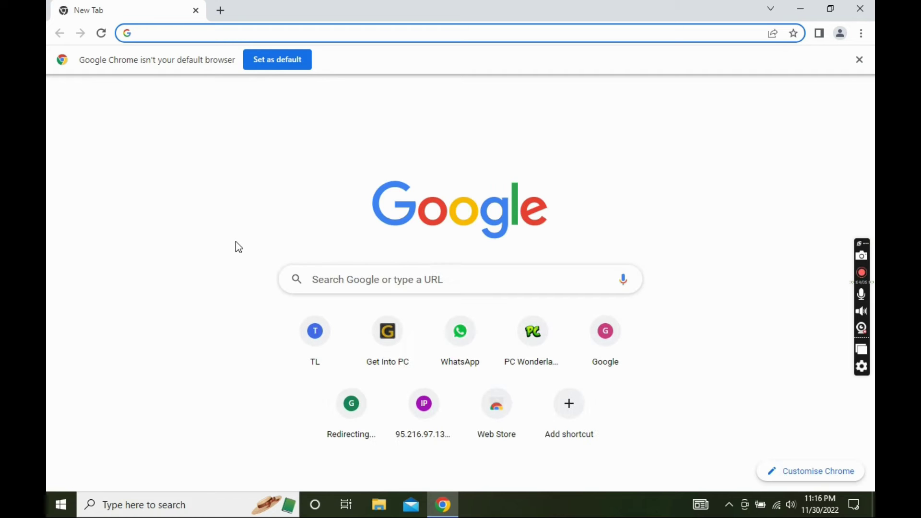
Step: Log in at tplinkwifi.net with the admin password and note firmware 3.19.1 Build 180119 Rel.59618n
{"action": "type", "text": "tplinkwifi.net"}
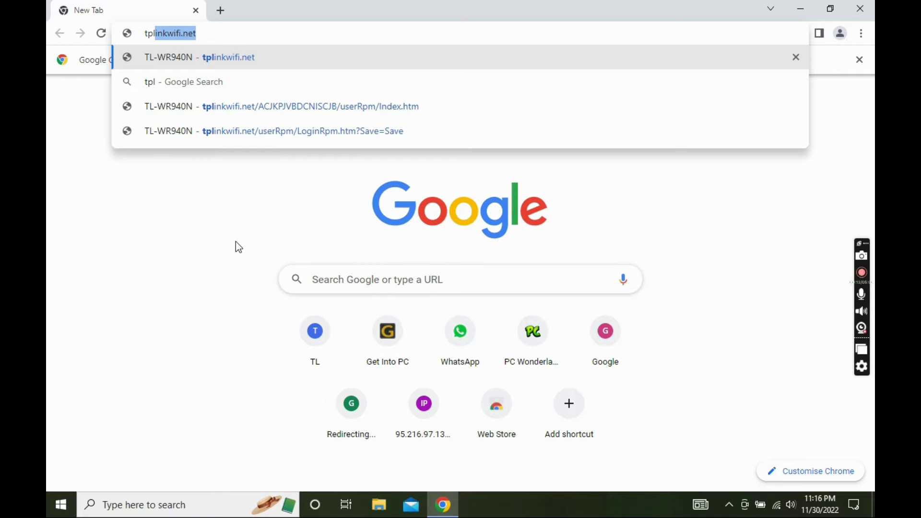
{"action": "key", "text": "Return"}
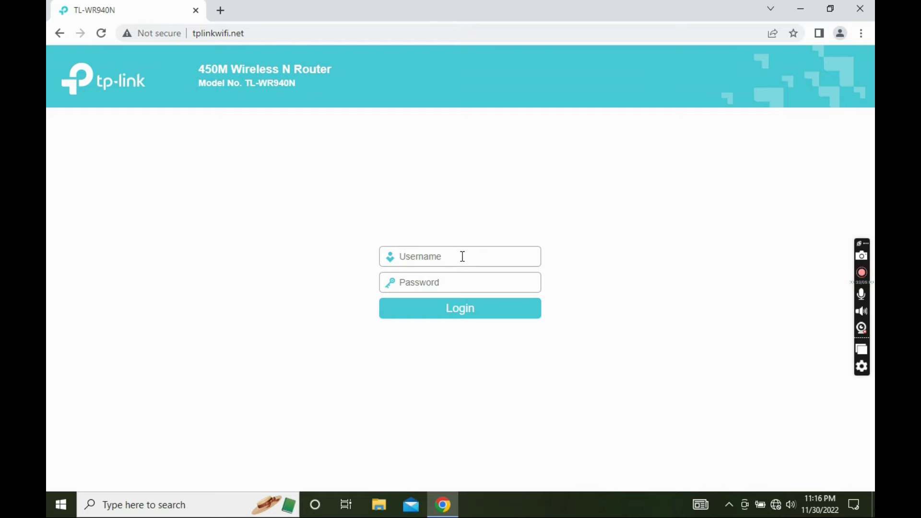
{"action": "type", "text": "admiad"}
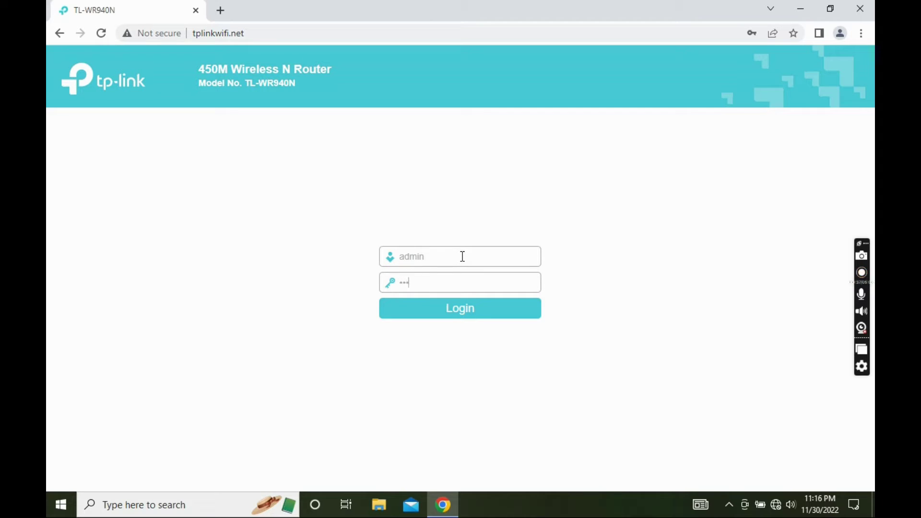
{"action": "key", "text": "BackSpace"}
{"action": "key", "text": "BackSpace"}
{"action": "key", "text": "BackSpace"}
{"action": "type", "text": "admin"}
{"action": "key", "text": "Return"}
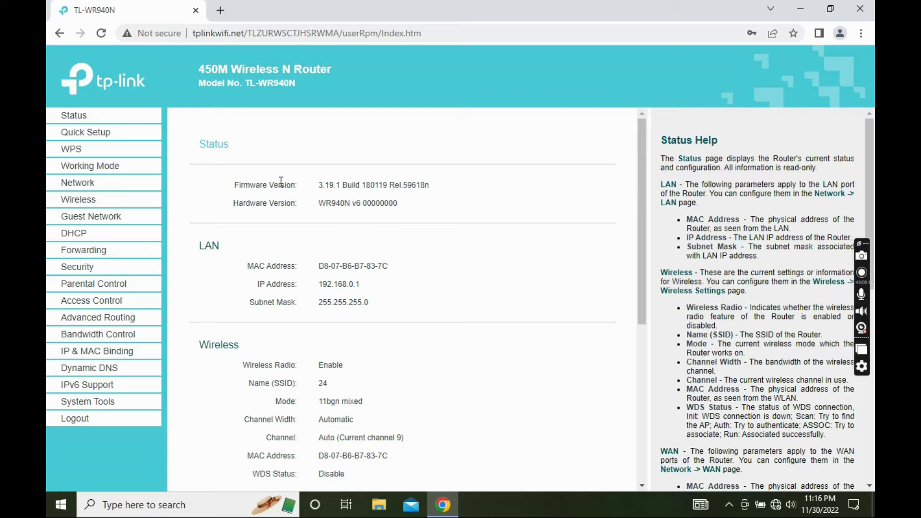
{"action": "left_click_drag", "start_coordinate": [318, 187], "coordinate": [442, 192]}
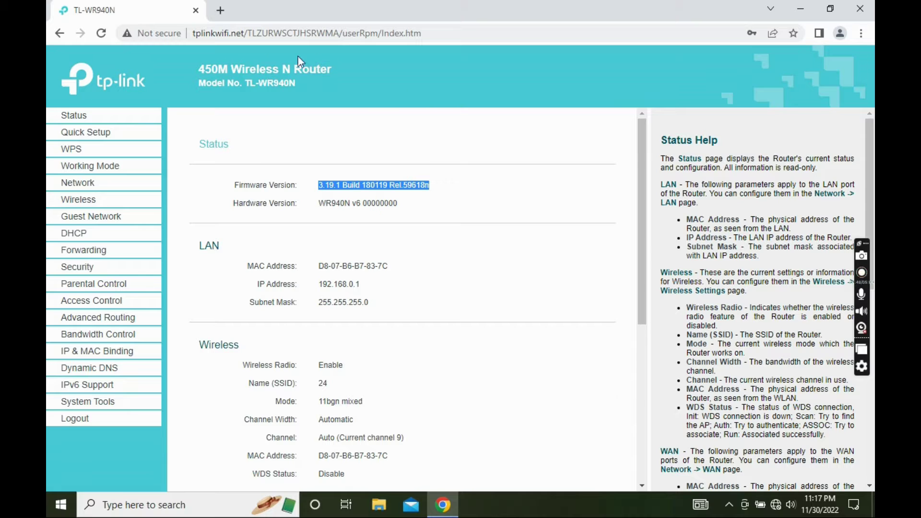
Step: Search Google for 'tp link tl-wr940n' in a new tab and open TP-Link's TL-WR940N product page
{"action": "left_click", "coordinate": [222, 11]}
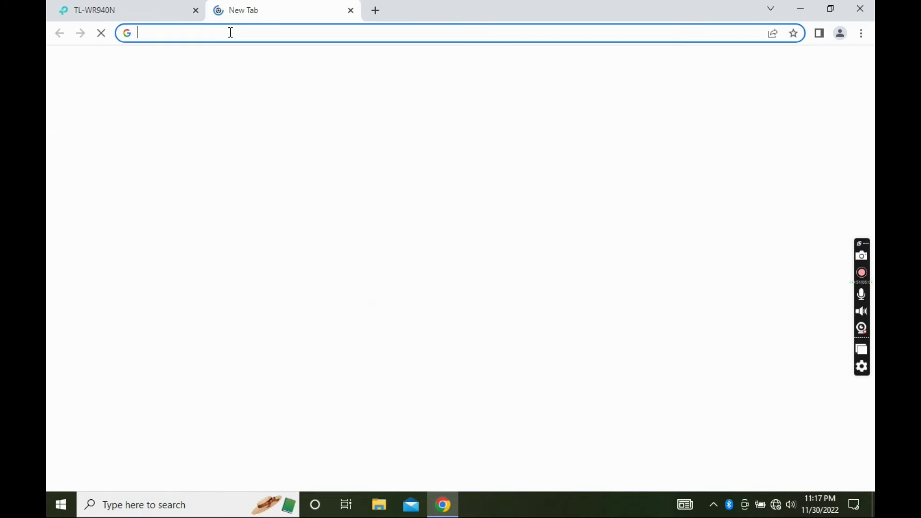
{"action": "type", "text": "tp"}
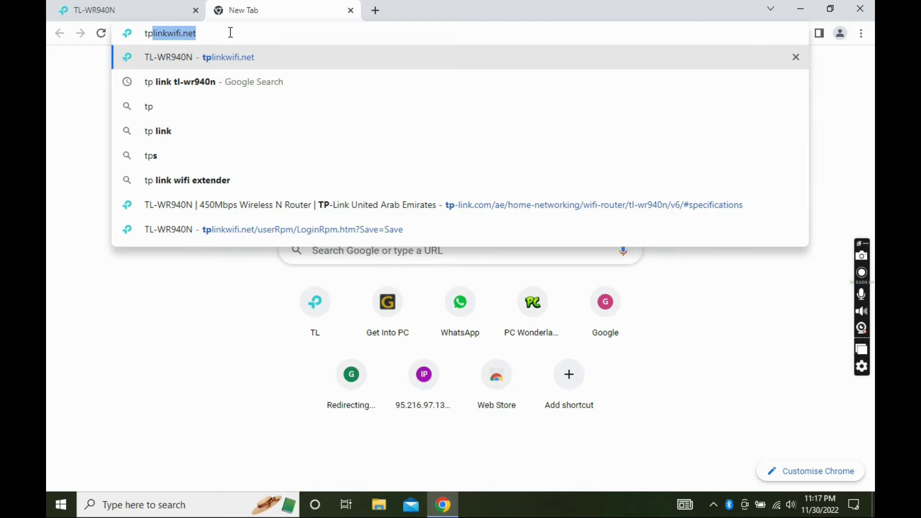
{"action": "left_click", "coordinate": [215, 85]}
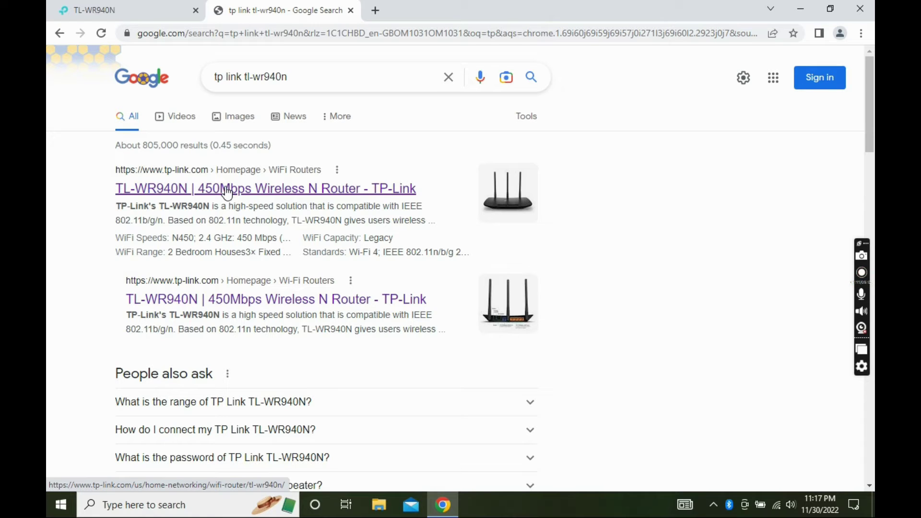
{"action": "left_click", "coordinate": [263, 199]}
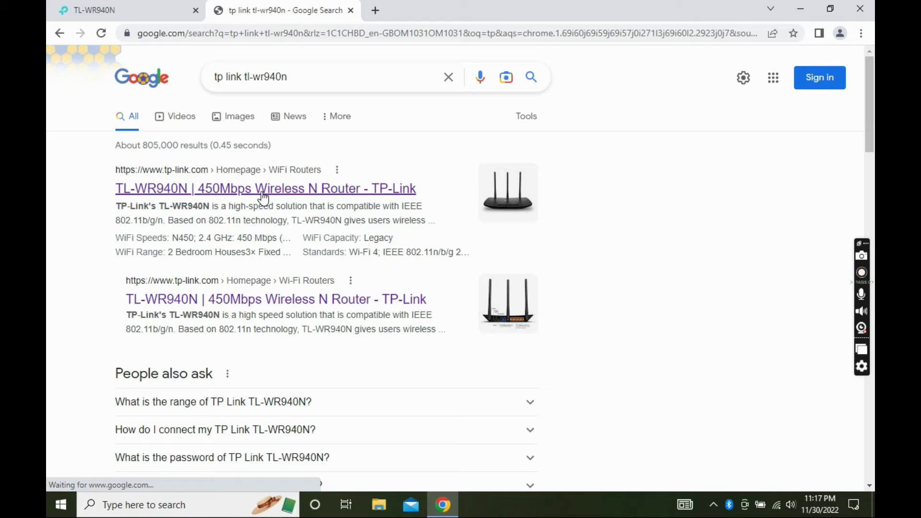
{"action": "scroll", "coordinate": [280, 185], "scroll_direction": "down", "scroll_amount": 2}
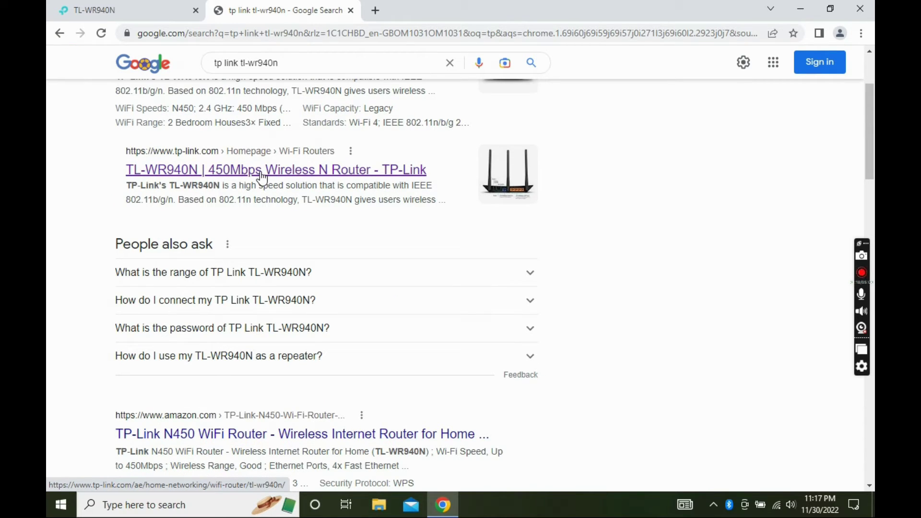
{"action": "left_click", "coordinate": [262, 177]}
{"action": "scroll", "coordinate": [261, 179], "scroll_direction": "up", "scroll_amount": 3}
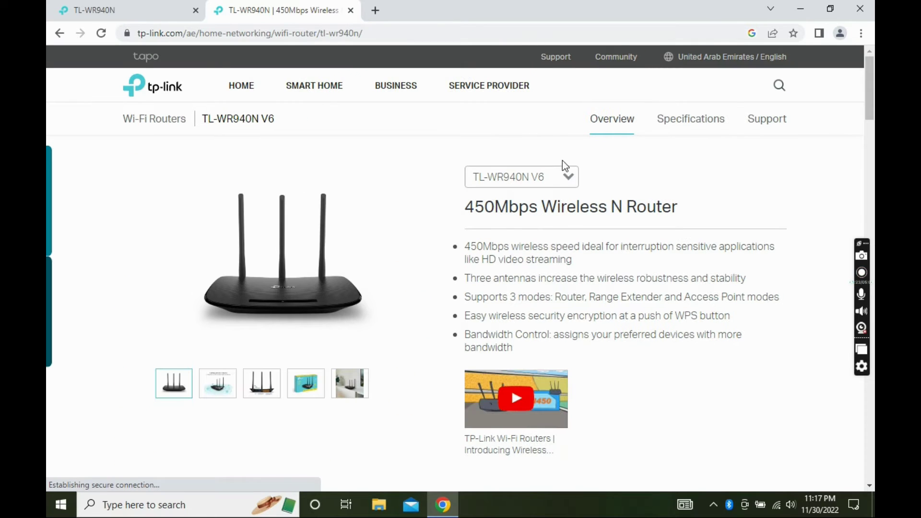
Step: Choose product version V6, go to Support, select hardware V6 and show its Firmware downloads
{"action": "left_click", "coordinate": [563, 185]}
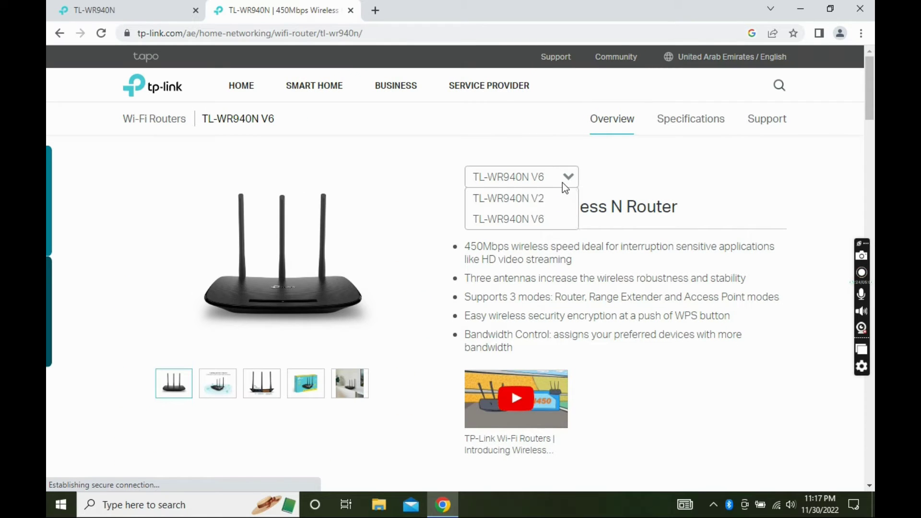
{"action": "left_click", "coordinate": [546, 217]}
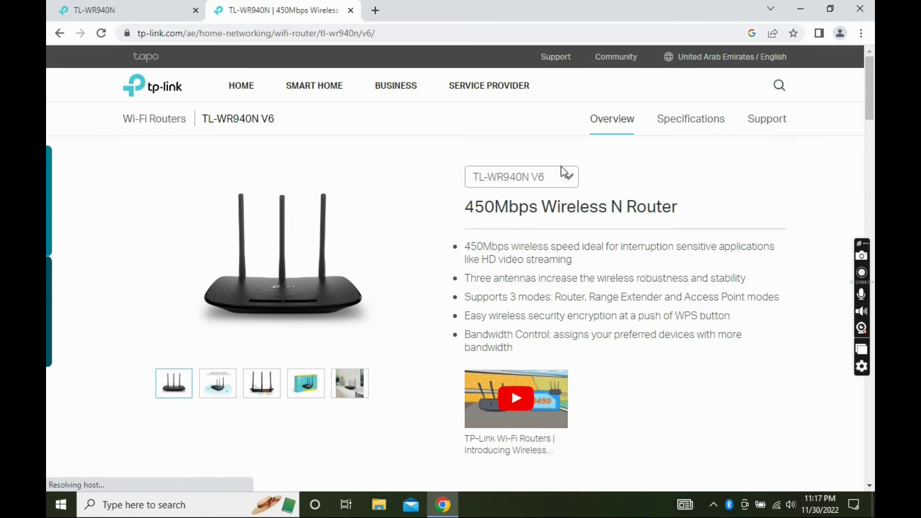
{"action": "left_click", "coordinate": [744, 123]}
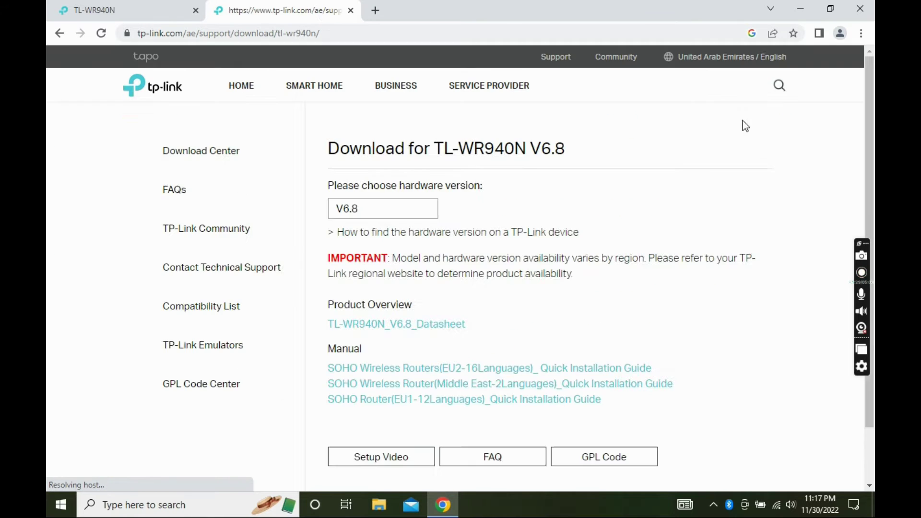
{"action": "scroll", "coordinate": [460, 176], "scroll_direction": "down", "scroll_amount": 3}
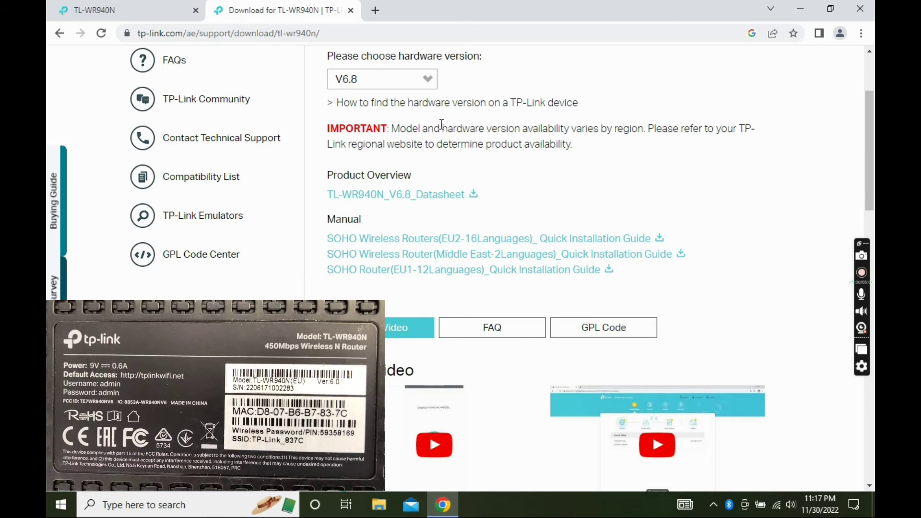
{"action": "left_click", "coordinate": [427, 81]}
{"action": "left_click", "coordinate": [373, 139]}
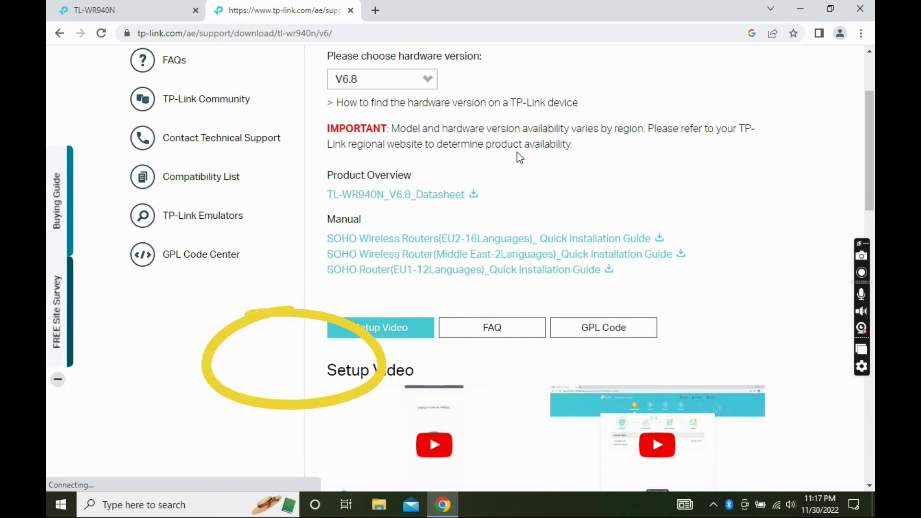
{"action": "scroll", "coordinate": [516, 150], "scroll_direction": "down", "scroll_amount": 5}
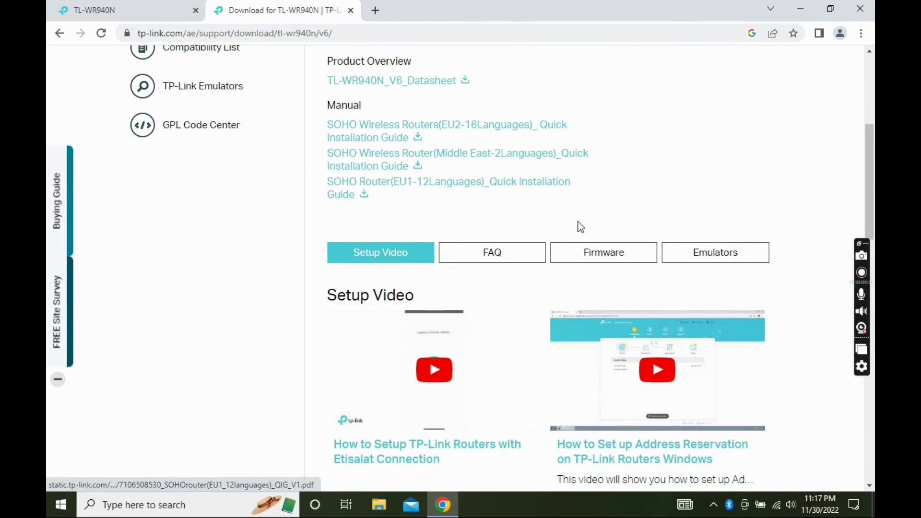
{"action": "left_click", "coordinate": [631, 257]}
Step: Download the 3.20.1 Build 220801 firmware zip and bring up the download's options
{"action": "scroll", "coordinate": [589, 199], "scroll_direction": "down", "scroll_amount": 7}
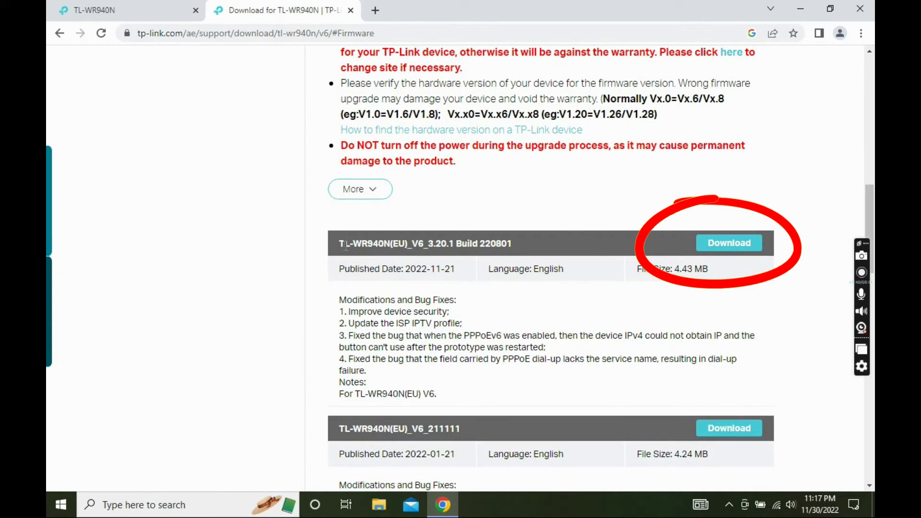
{"action": "left_click_drag", "start_coordinate": [339, 243], "coordinate": [496, 243]}
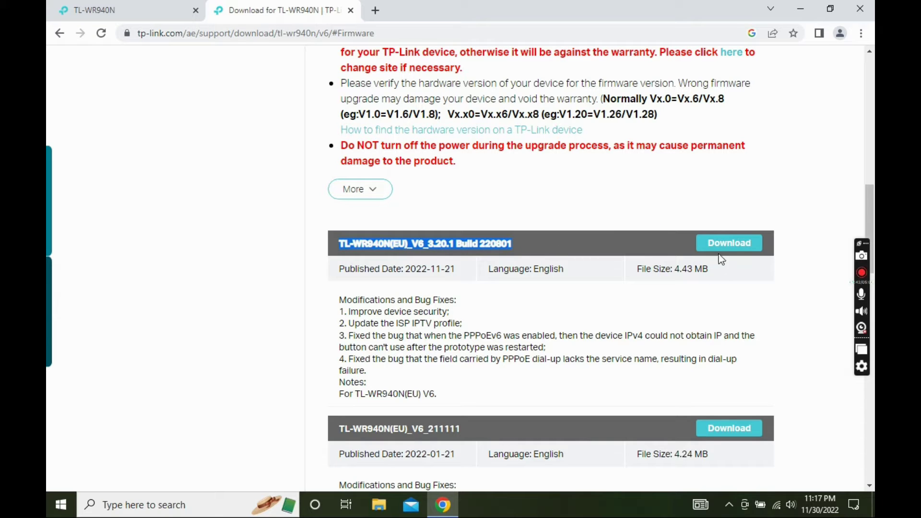
{"action": "left_click", "coordinate": [728, 245]}
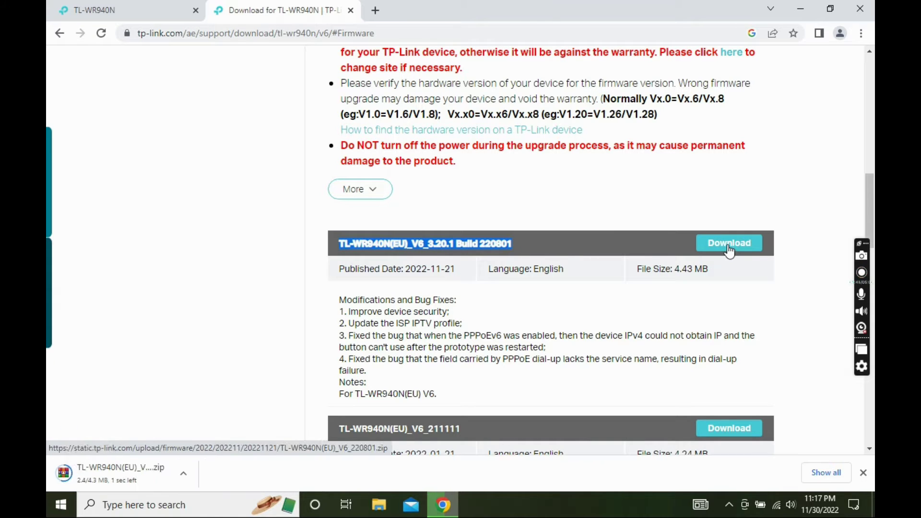
{"action": "left_click", "coordinate": [185, 472]}
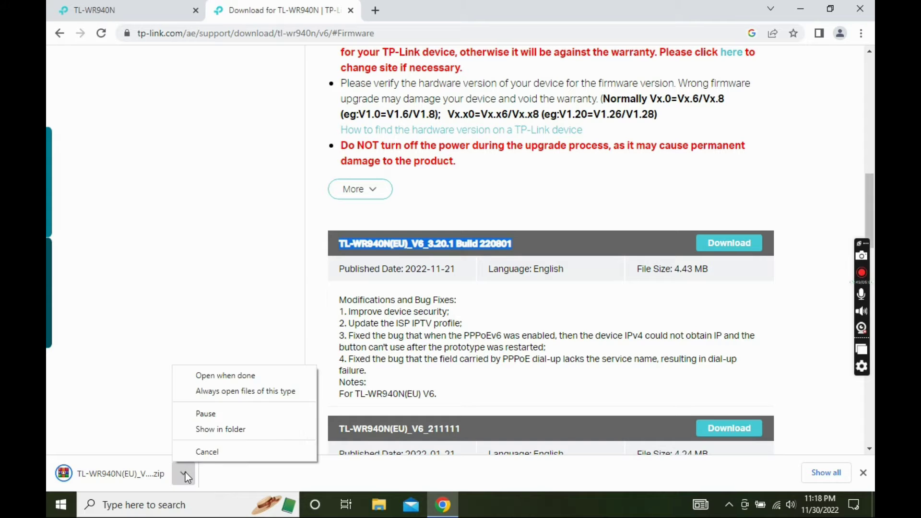
Step: Show the downloaded firmware in Downloads and delete the older files there
{"action": "left_click", "coordinate": [224, 434]}
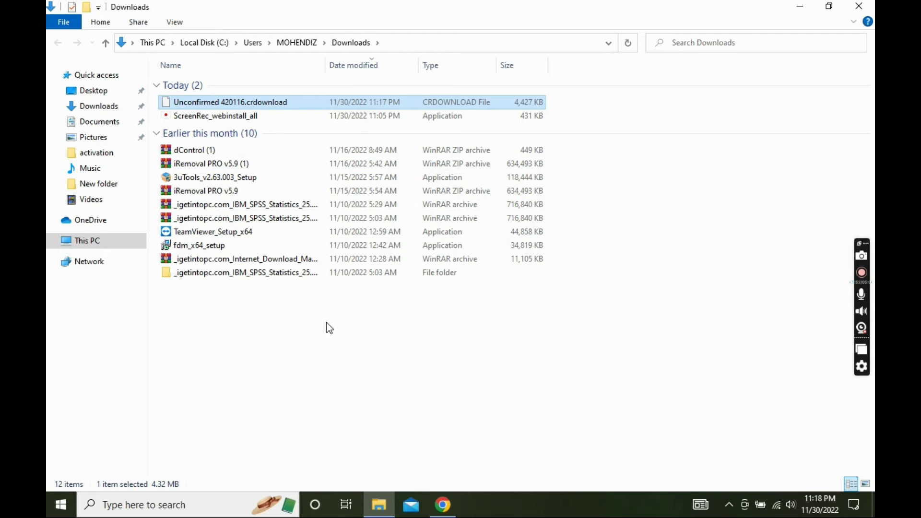
{"action": "left_click_drag", "start_coordinate": [346, 329], "coordinate": [195, 116]}
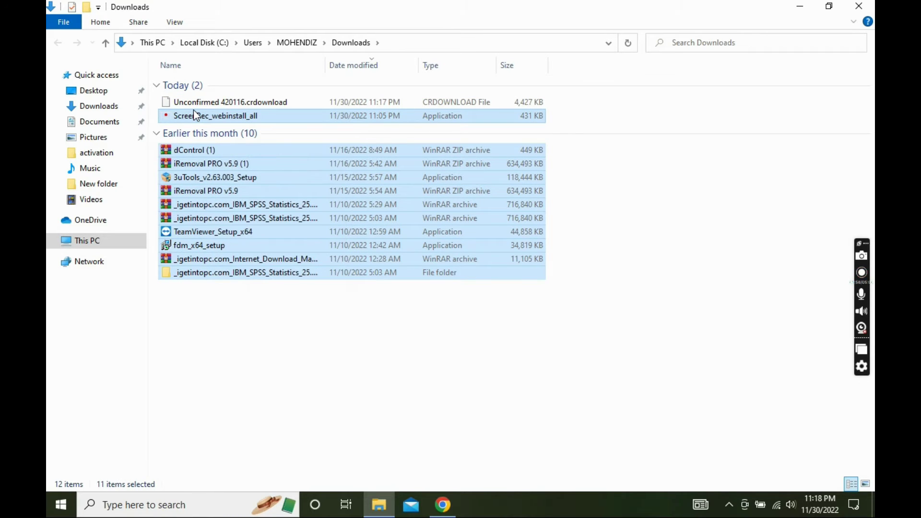
{"action": "key", "text": "Delete"}
Step: Extract the firmware zip into a TL-WR940N(EU)_V6_220801 folder and return to Chrome
{"action": "left_click", "coordinate": [197, 107]}
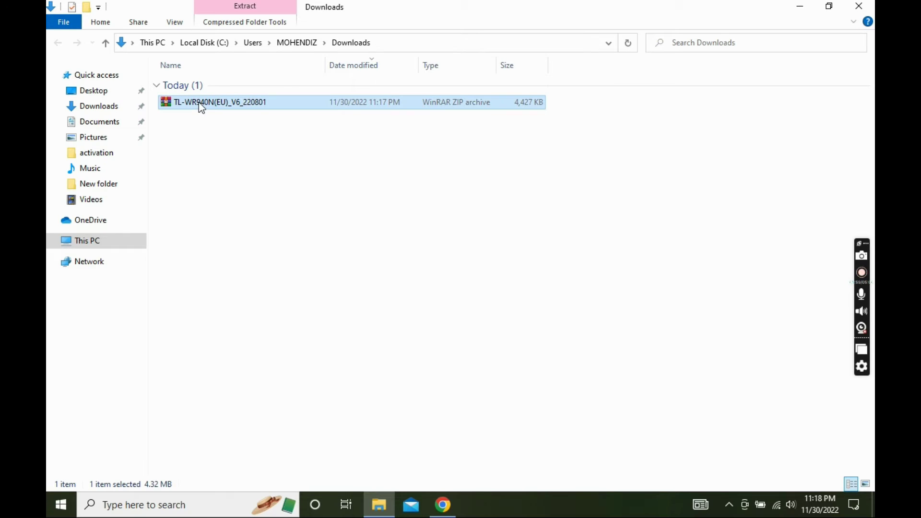
{"action": "right_click", "coordinate": [198, 102]}
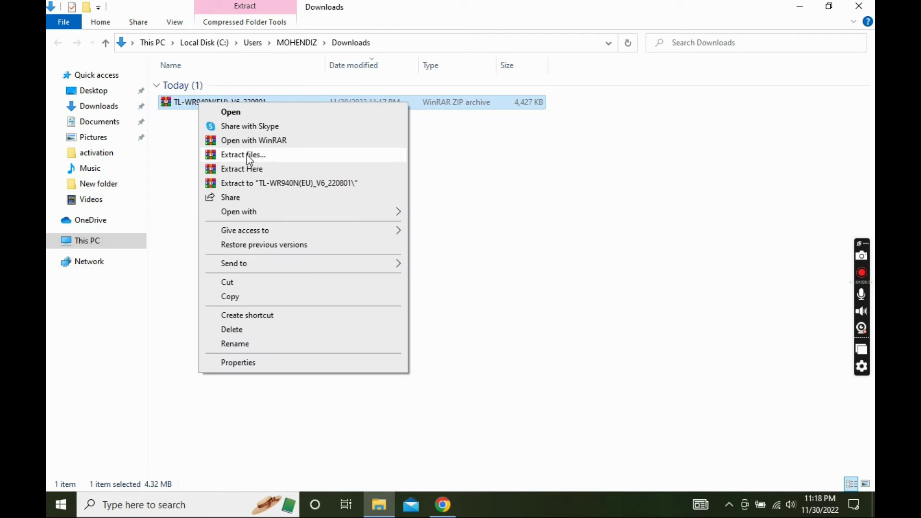
{"action": "left_click", "coordinate": [254, 182]}
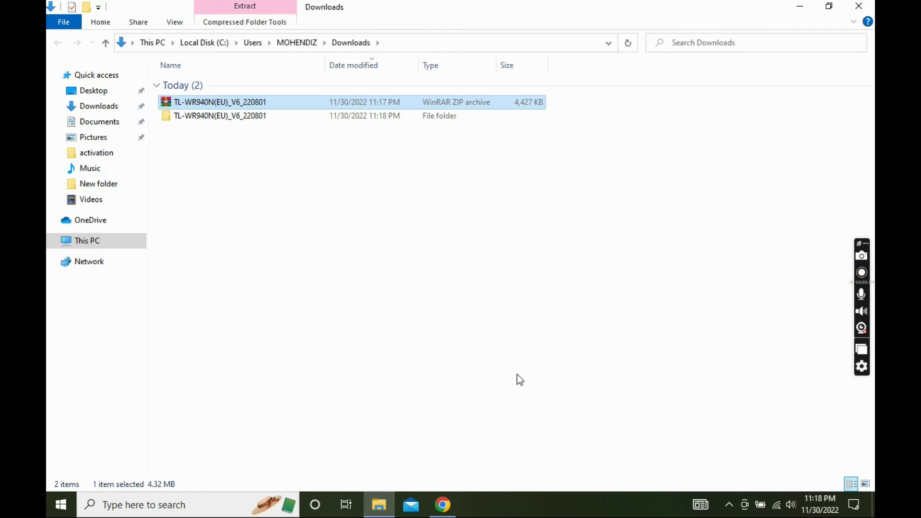
{"action": "key", "text": "alt+Tab"}
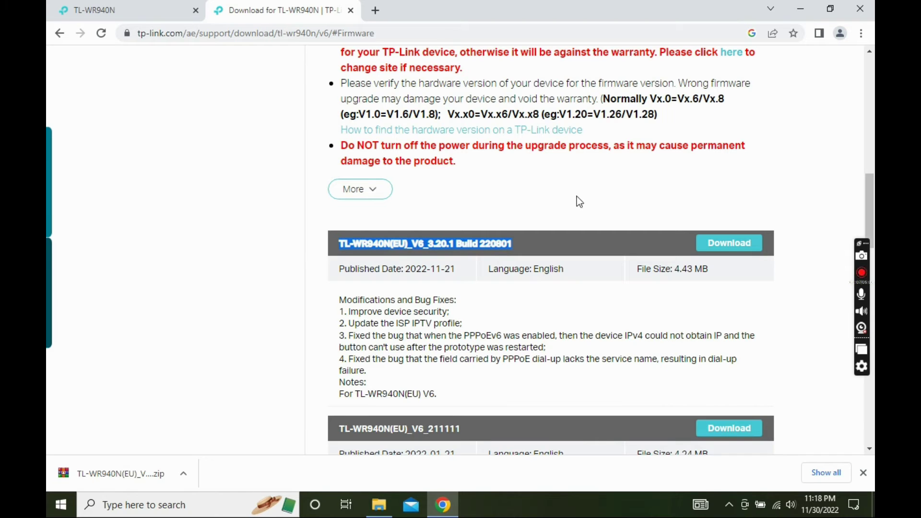
Step: In the router tab, open System Tools > Firmware Upgrade
{"action": "left_click", "coordinate": [144, 10]}
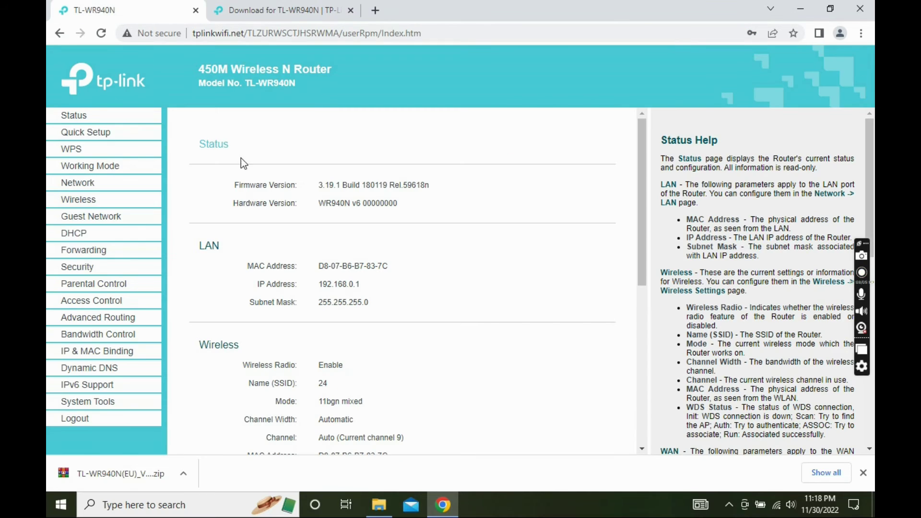
{"action": "left_click", "coordinate": [113, 402]}
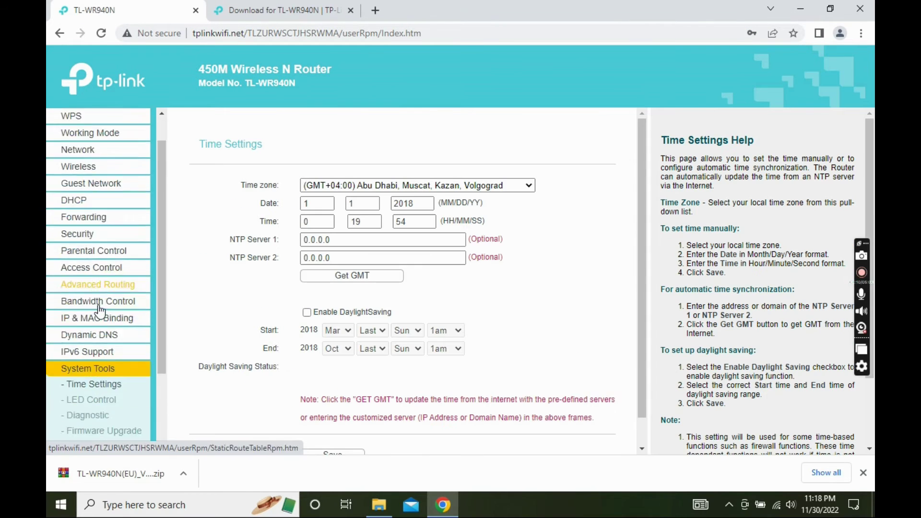
{"action": "left_click", "coordinate": [110, 328]}
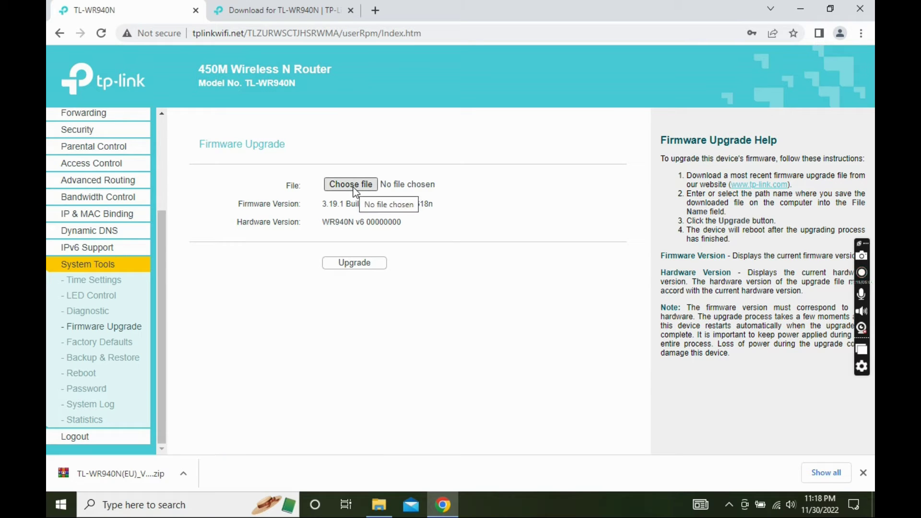
Step: Load wr940nv6_eu_3_20_1_up_boot(220801).bin from the extracted Downloads folder and start the upgrade
{"action": "left_click", "coordinate": [354, 186]}
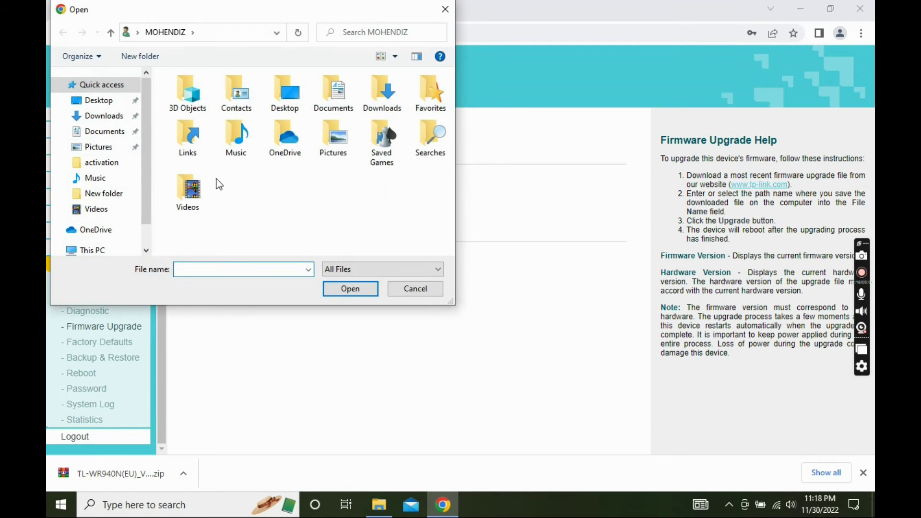
{"action": "left_click", "coordinate": [101, 115]}
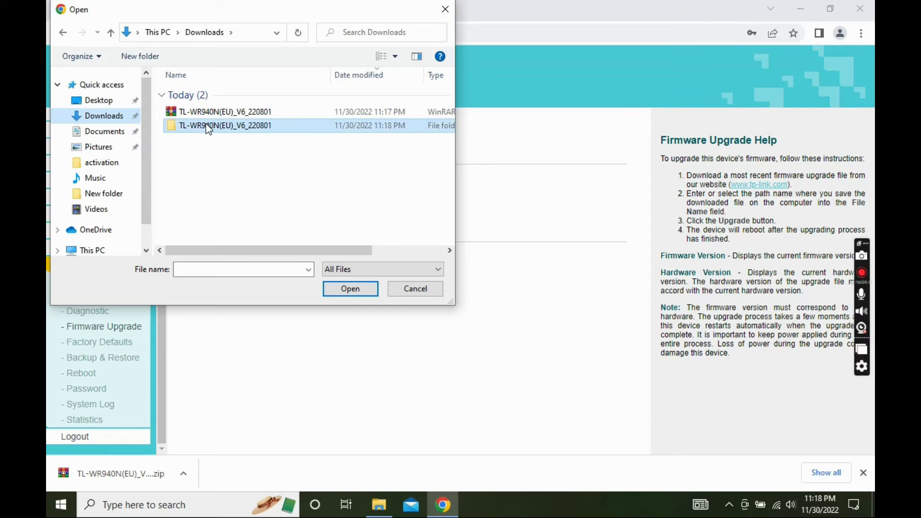
{"action": "double_click", "coordinate": [206, 123]}
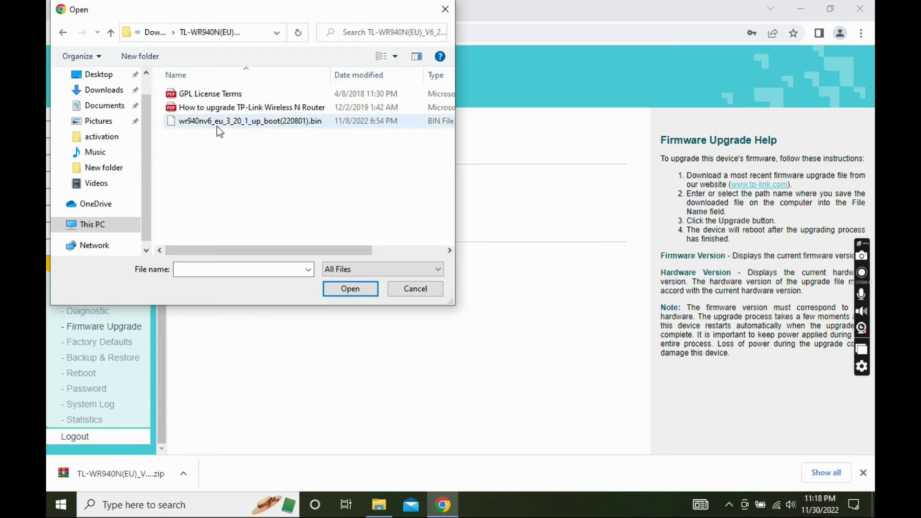
{"action": "left_click", "coordinate": [220, 128]}
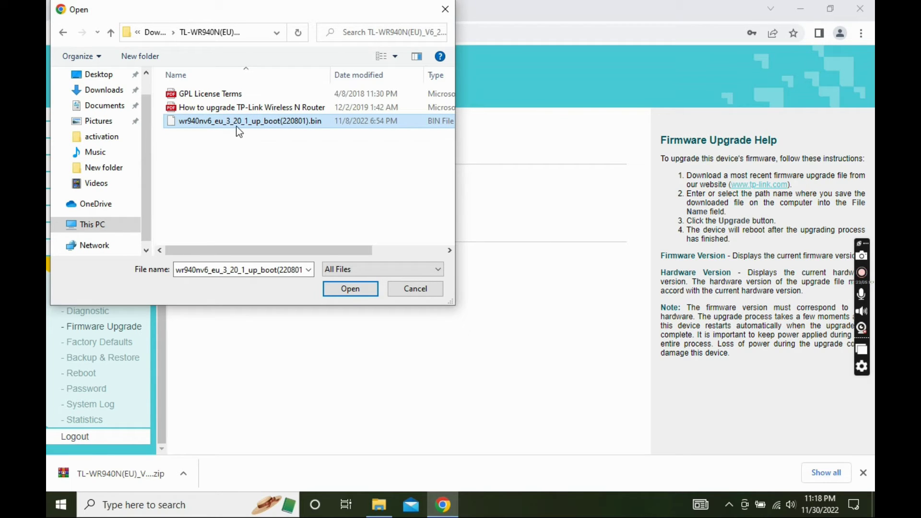
{"action": "left_click", "coordinate": [348, 286]}
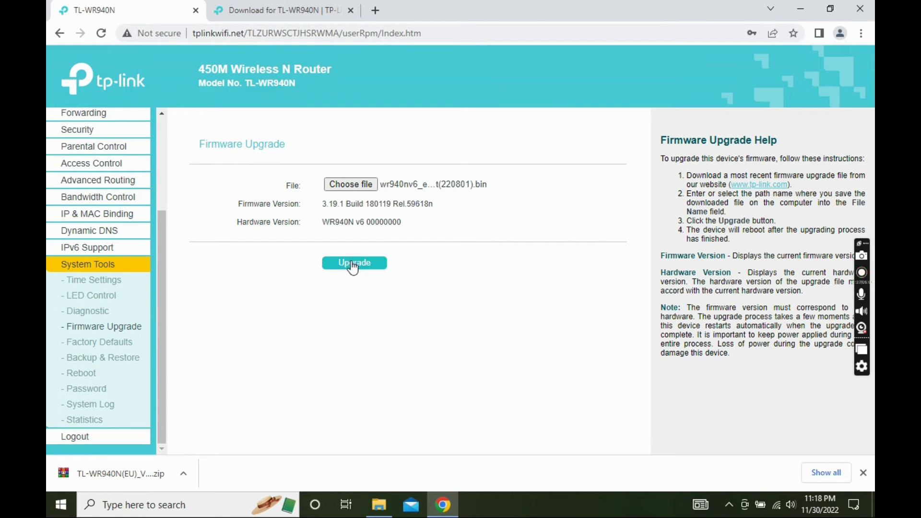
{"action": "left_click", "coordinate": [353, 265]}
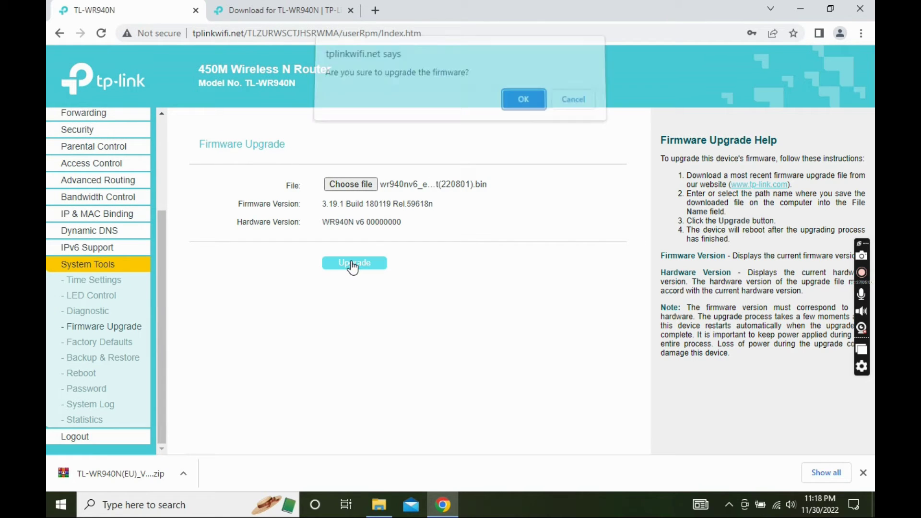
Step: Confirm the upgrade prompt and let the router flash the firmware and reboot
{"action": "left_click", "coordinate": [521, 114]}
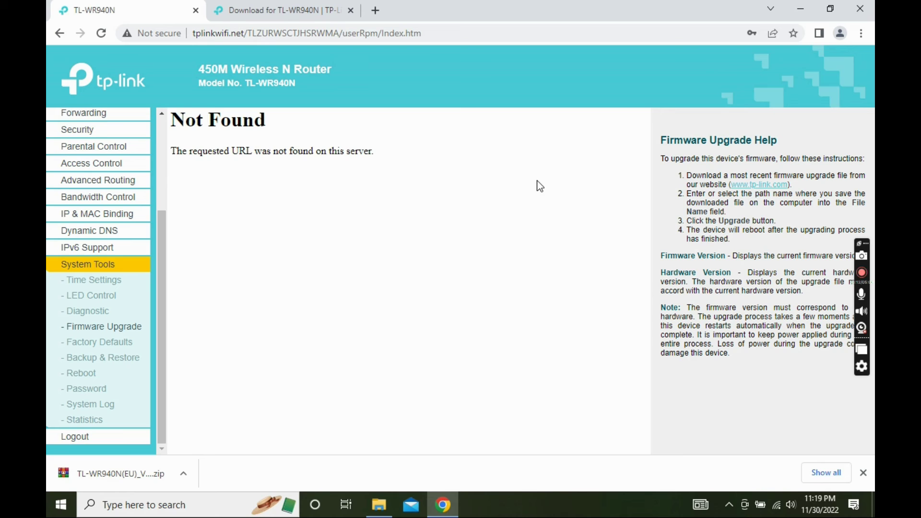
Step: Reload the admin page, dismiss the Tether banner, and create a new login password entered twice
{"action": "left_click", "coordinate": [102, 37]}
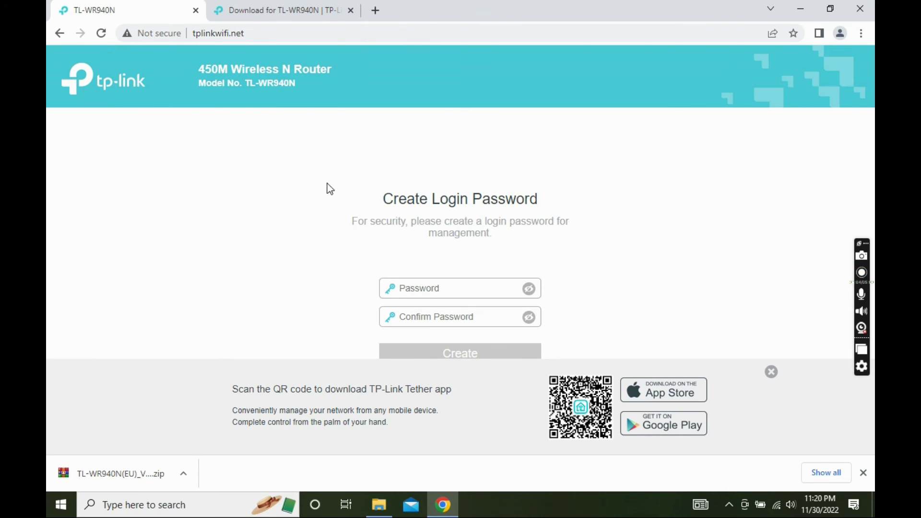
{"action": "left_click", "coordinate": [770, 374]}
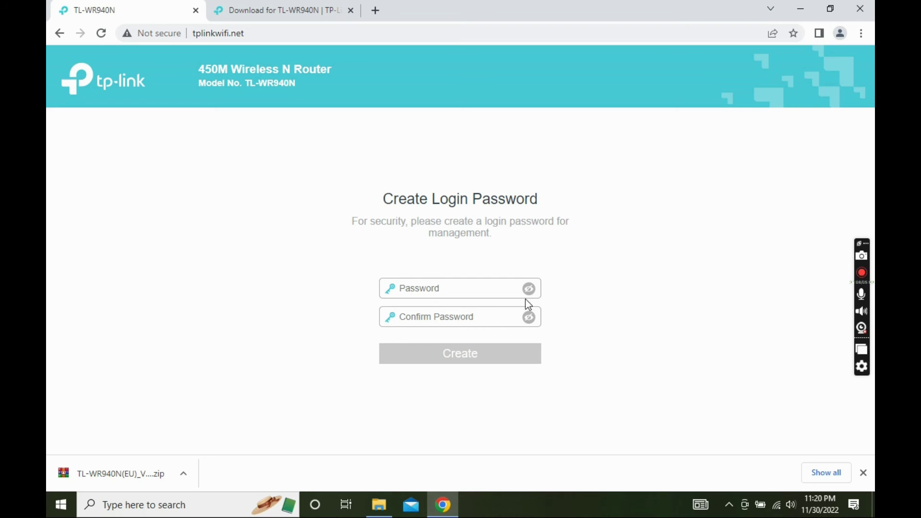
{"action": "left_click", "coordinate": [442, 287]}
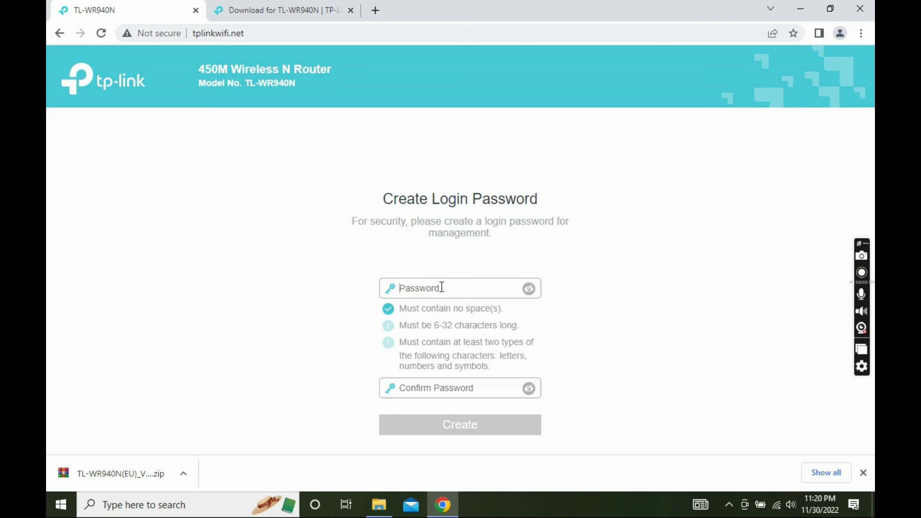
{"action": "type", "text": "admin123"}
{"action": "key", "text": "Tab"}
{"action": "type", "text": "admi"}
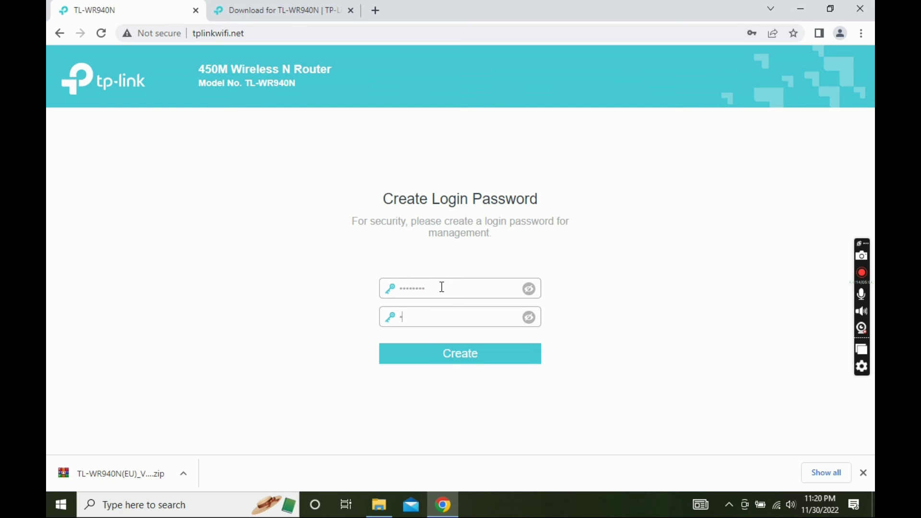
{"action": "type", "text": "n123"}
{"action": "key", "text": "Return"}
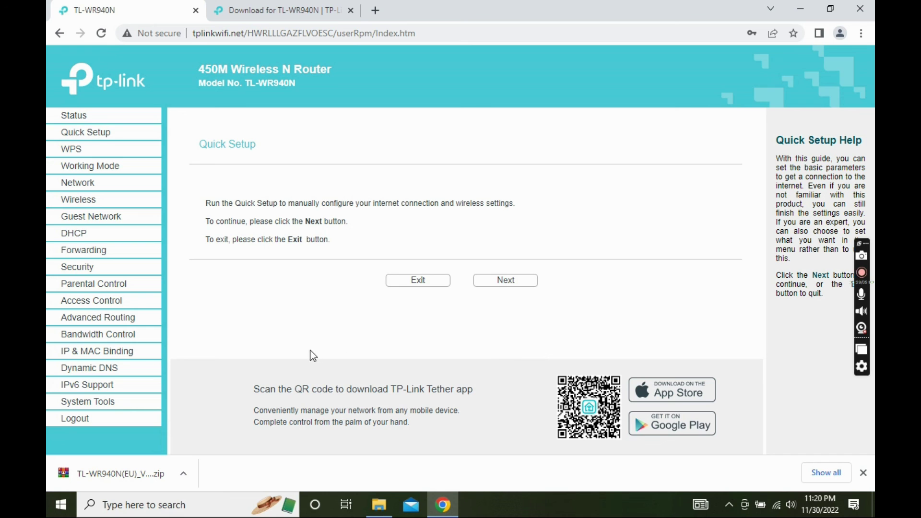
Step: Open System Tools > Firmware Upgrade and highlight version 3.20.1 Build 220801 Rel.34882n (4555)
{"action": "left_click", "coordinate": [110, 413]}
{"action": "scroll", "coordinate": [201, 263], "scroll_direction": "down", "scroll_amount": 3}
{"action": "scroll", "coordinate": [112, 357], "scroll_direction": "down", "scroll_amount": 3}
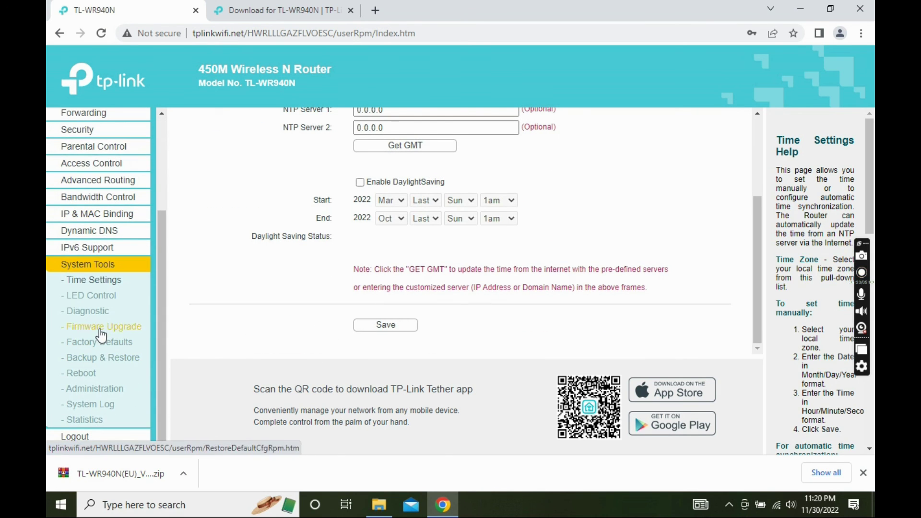
{"action": "left_click", "coordinate": [104, 333]}
{"action": "left_click_drag", "start_coordinate": [357, 205], "coordinate": [495, 242]}
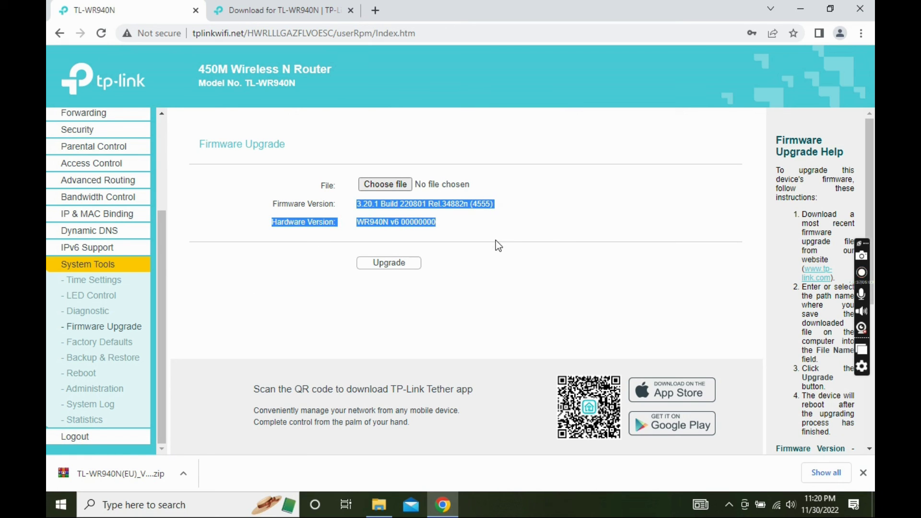
{"action": "left_click", "coordinate": [552, 224]}
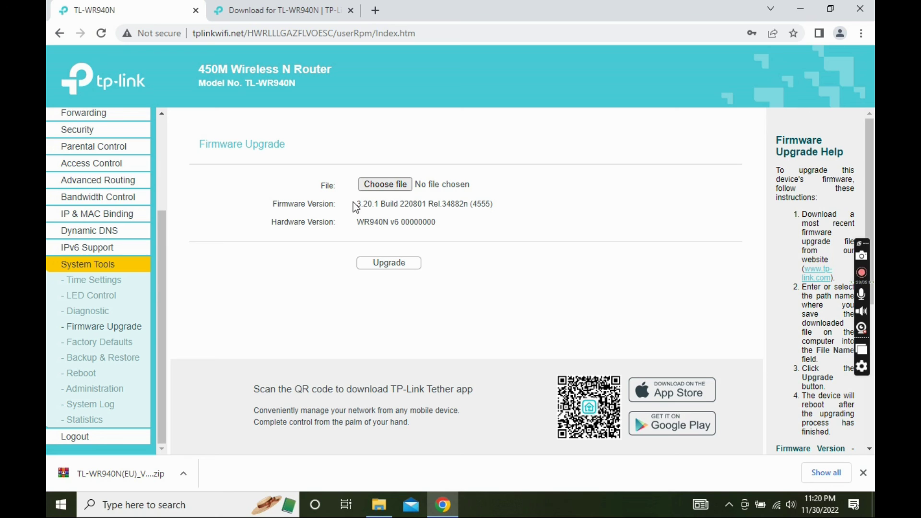
{"action": "left_click_drag", "start_coordinate": [484, 211], "coordinate": [497, 211]}
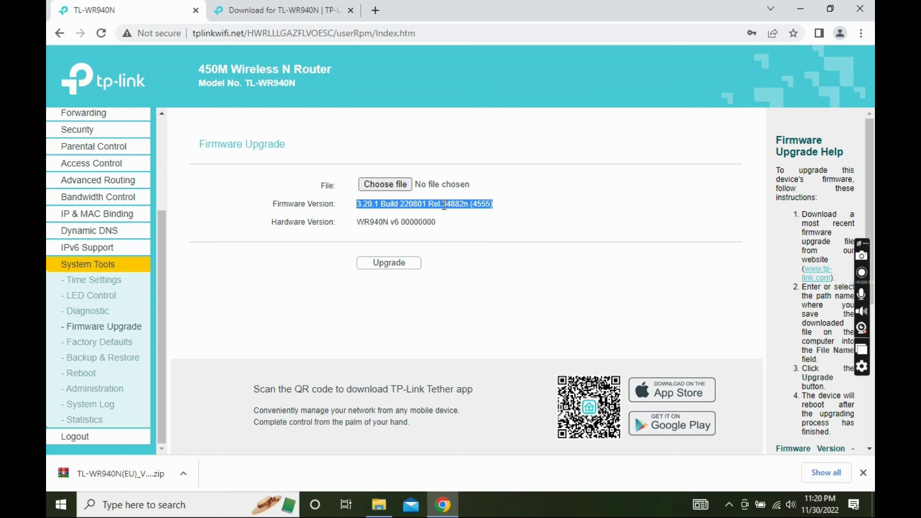